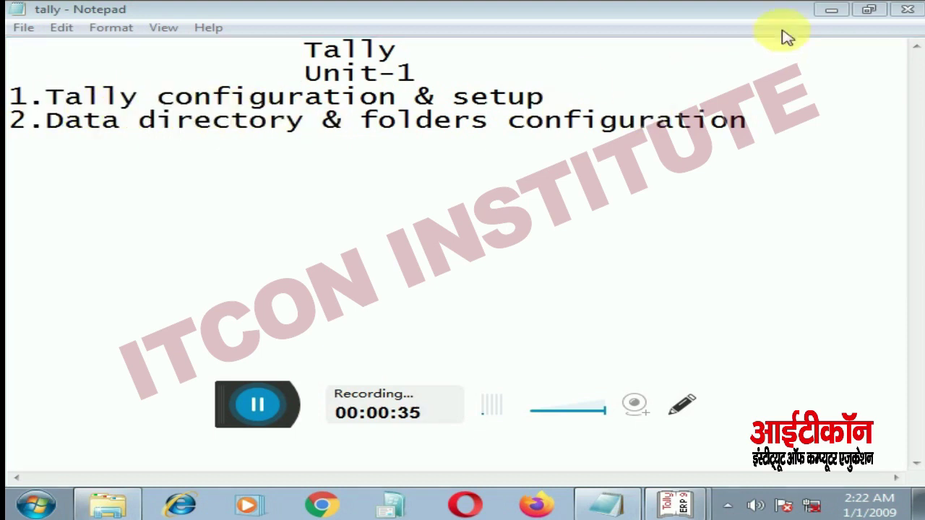
Switch to Tally.ERP 9 and open the General settings of its configuration
click(831, 11)
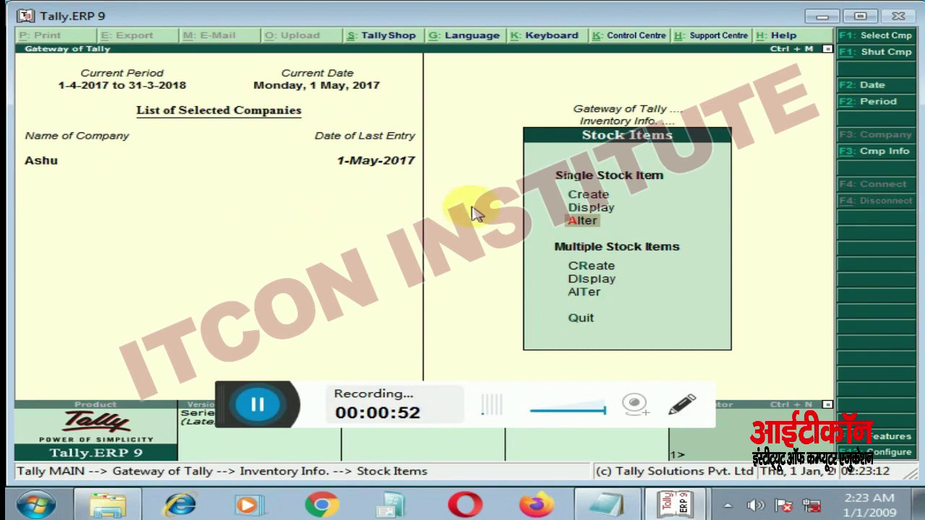
key(F12)
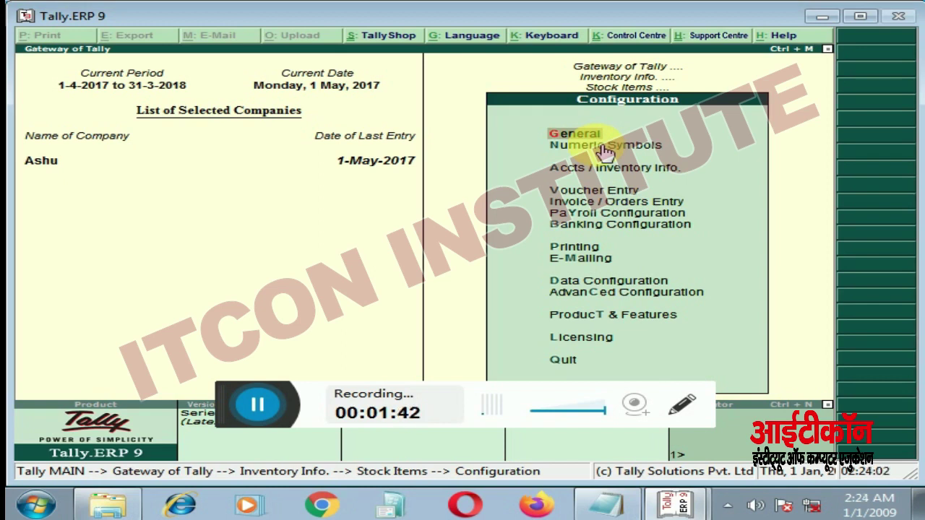
key(Return)
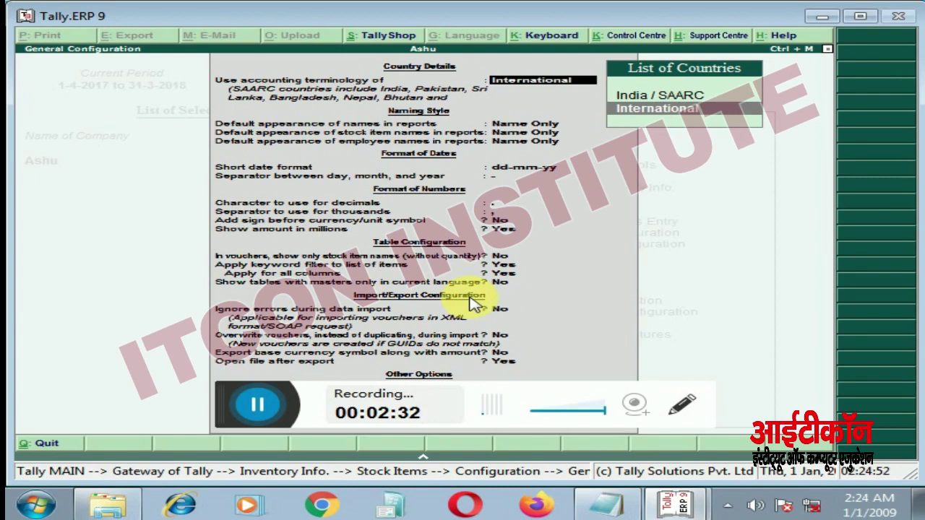
Review the general configuration's country, naming style, date, number, table and import/export settings, and accept them without changes
key(Return)
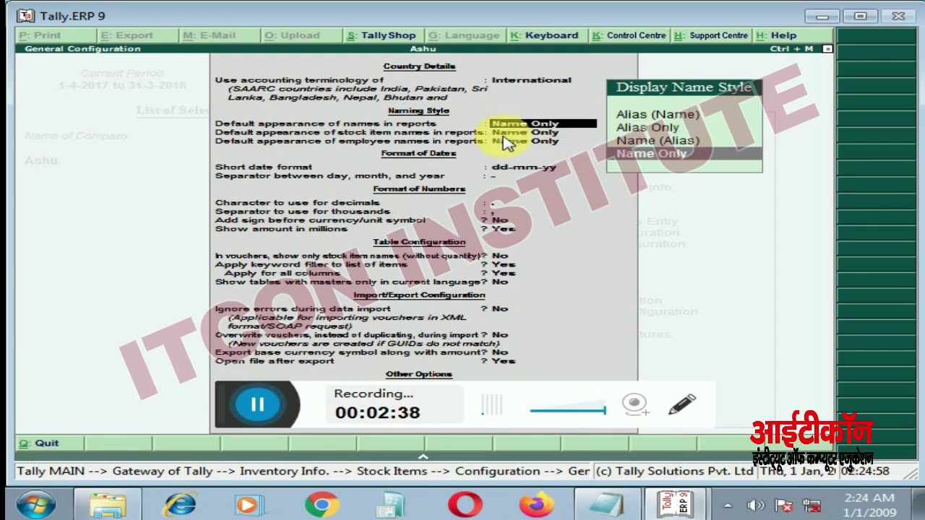
key(Return)
key(Return)
key(Return)
key(Return)
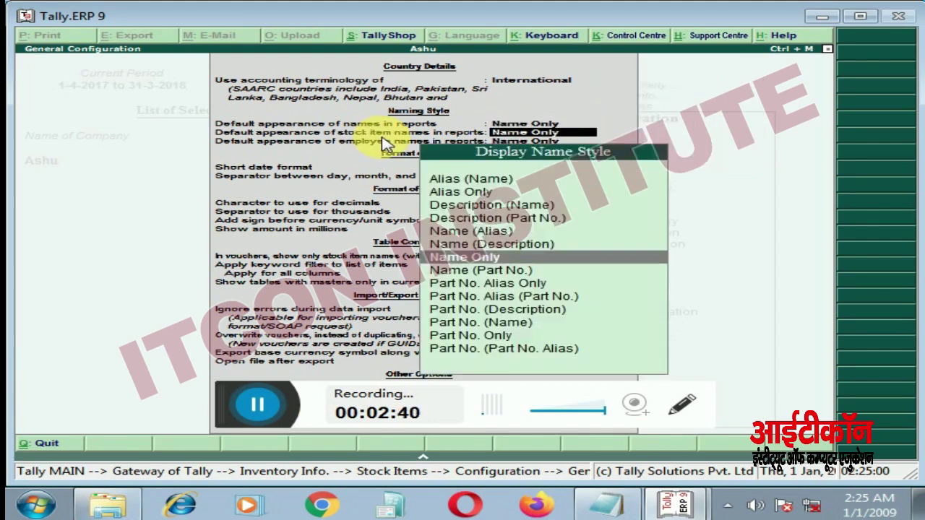
key(Return)
key(Return)
key(Return)
key(Return)
key(Return)
key(Return)
key(Return)
key(Return)
key(Return)
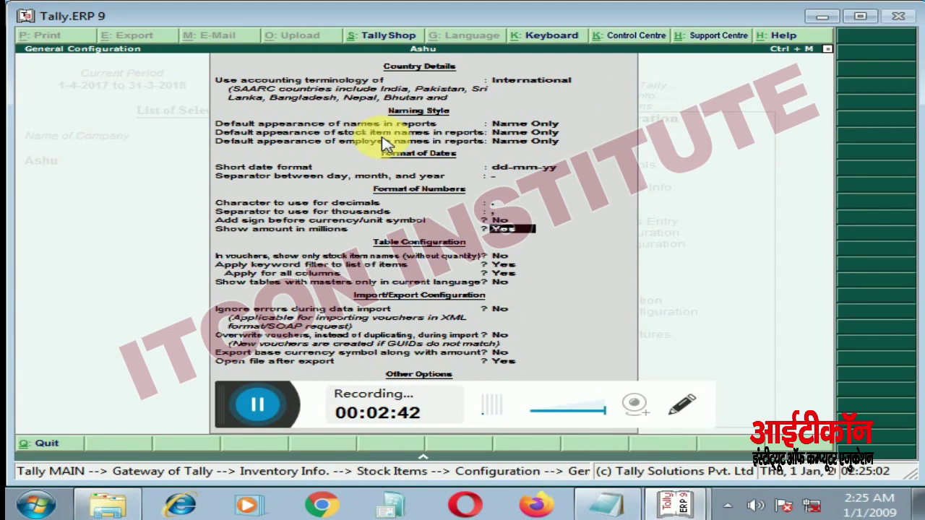
key(Return)
key(Return)
key(Return)
key(Return)
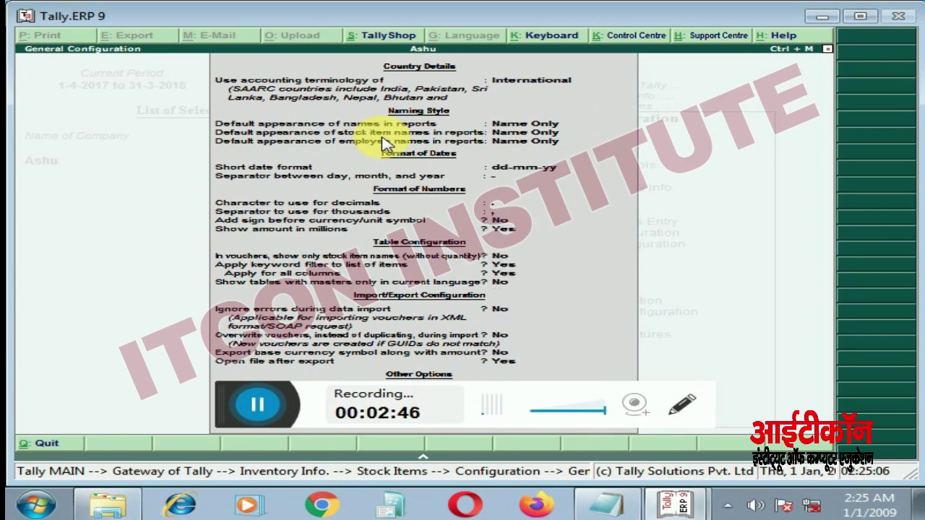
key(Return)
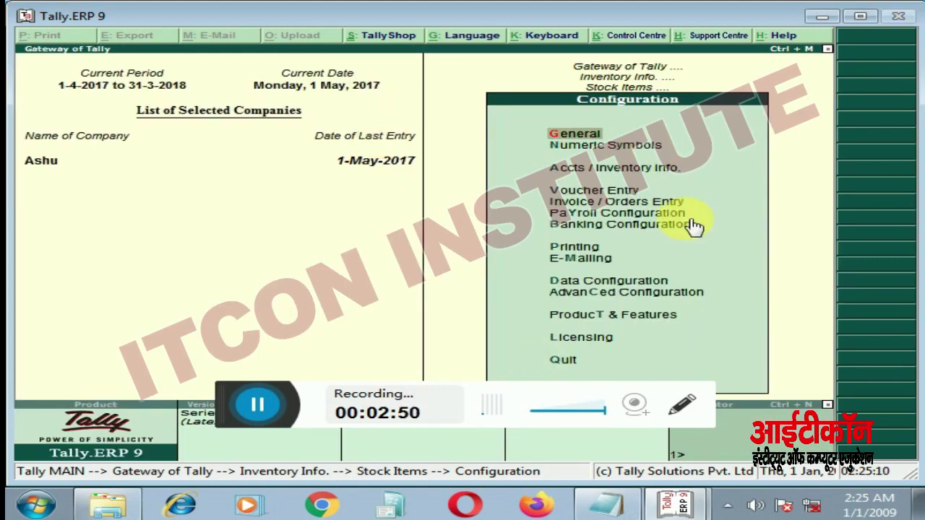
Examine the numeric symbol prefixes and suffixes for positive numbers, negative numbers, debit amounts and credit amounts
click(607, 150)
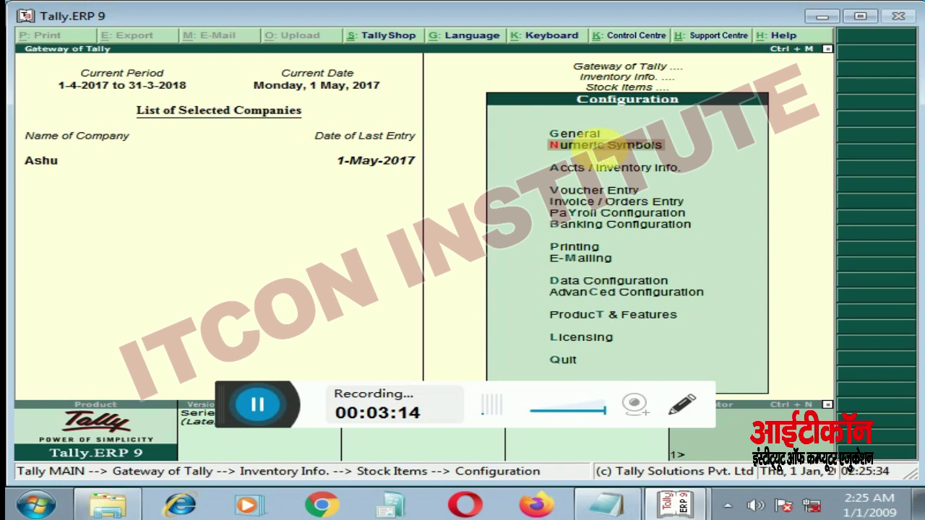
click(607, 148)
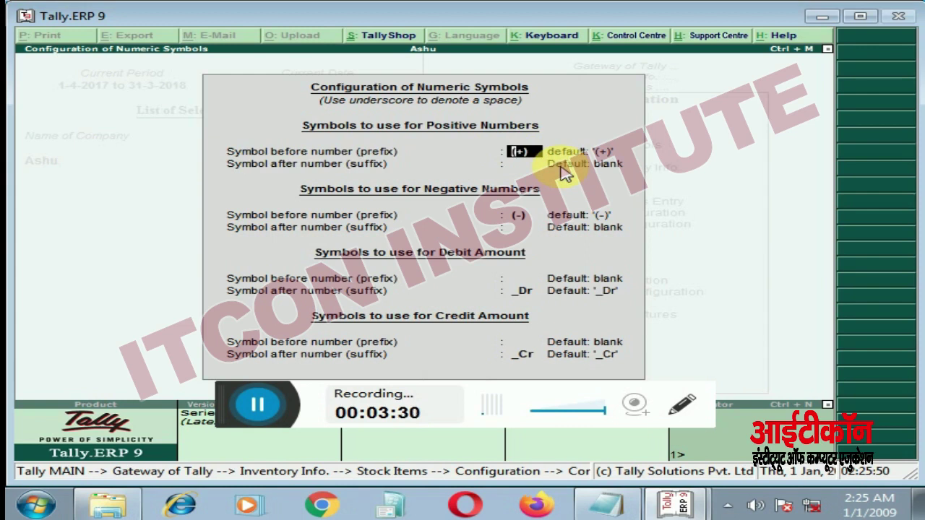
key(Return)
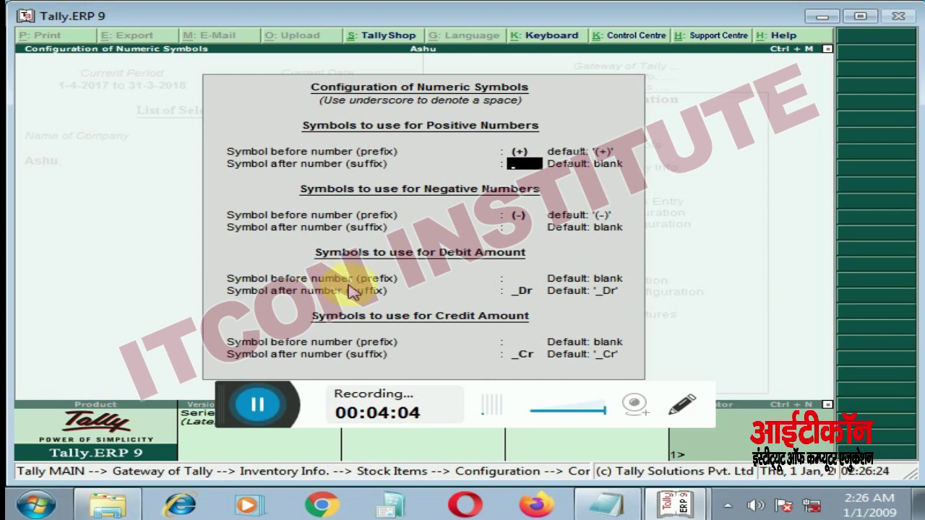
key(Down)
key(Down)
key(Down)
key(Down)
key(Down)
key(Down)
key(Down)
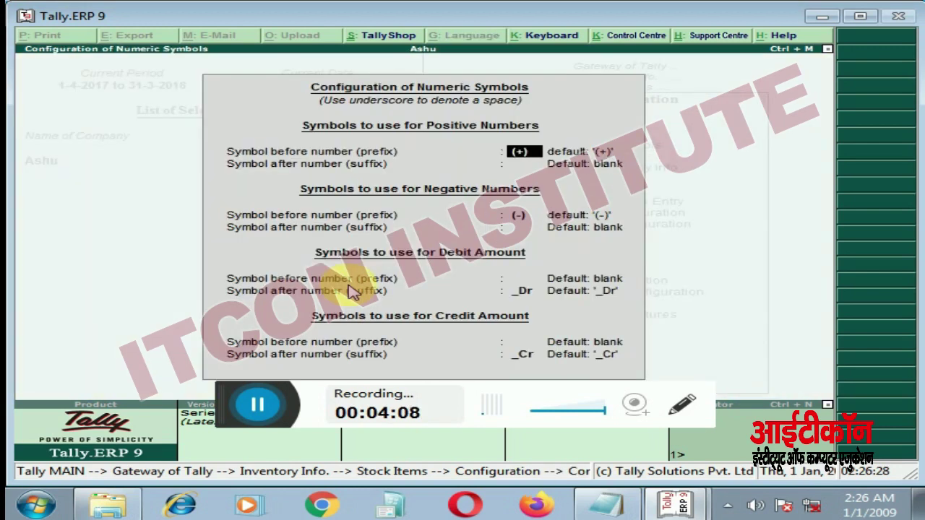
key(Down)
key(Down)
key(Down)
key(Down)
key(Down)
key(Down)
key(Down)
key(Escape)
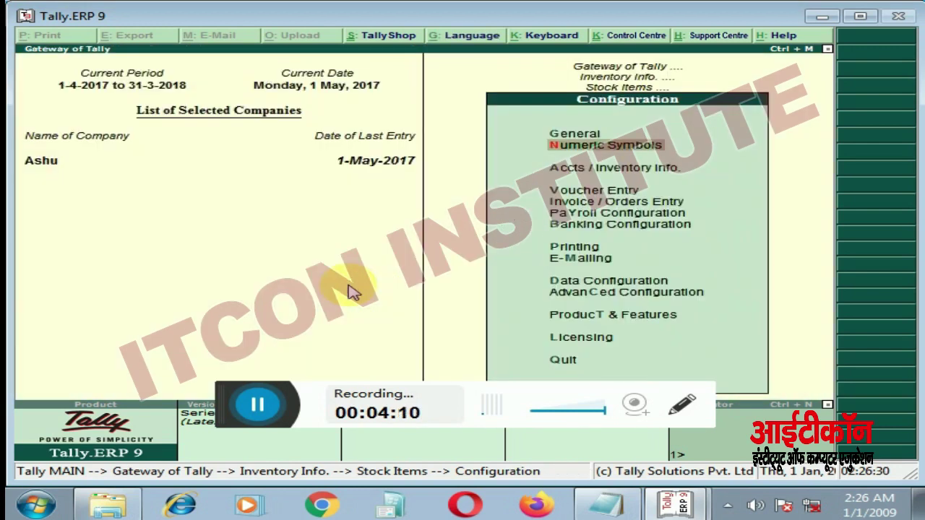
Review the accounts and inventory master configuration and the voucher entry configuration
key(Down)
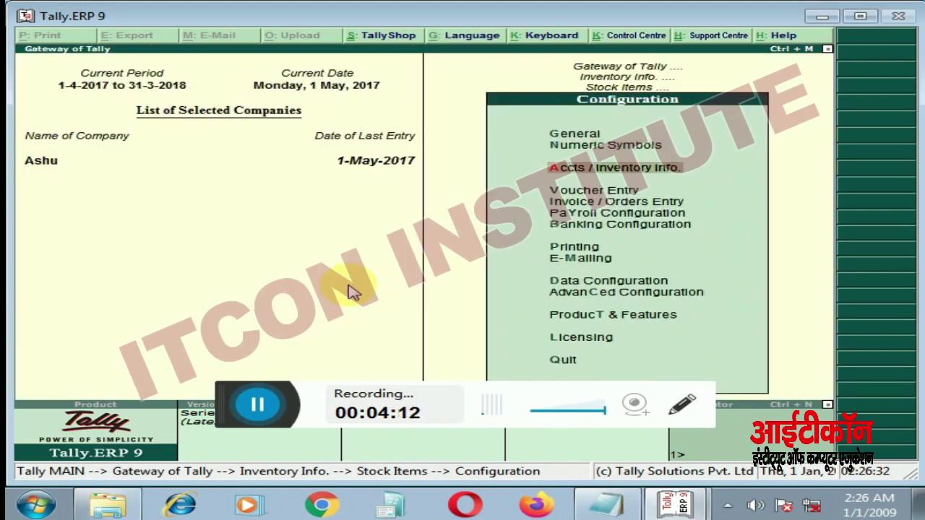
key(Return)
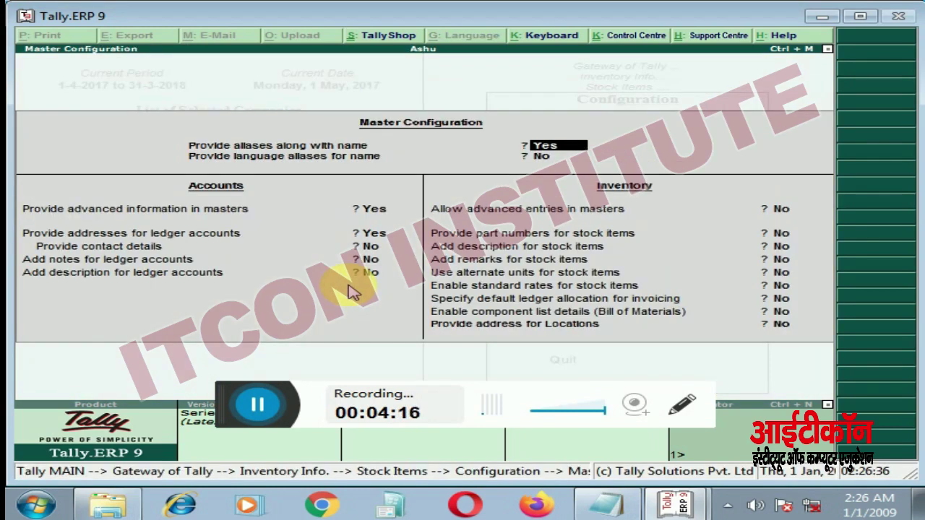
key(Escape)
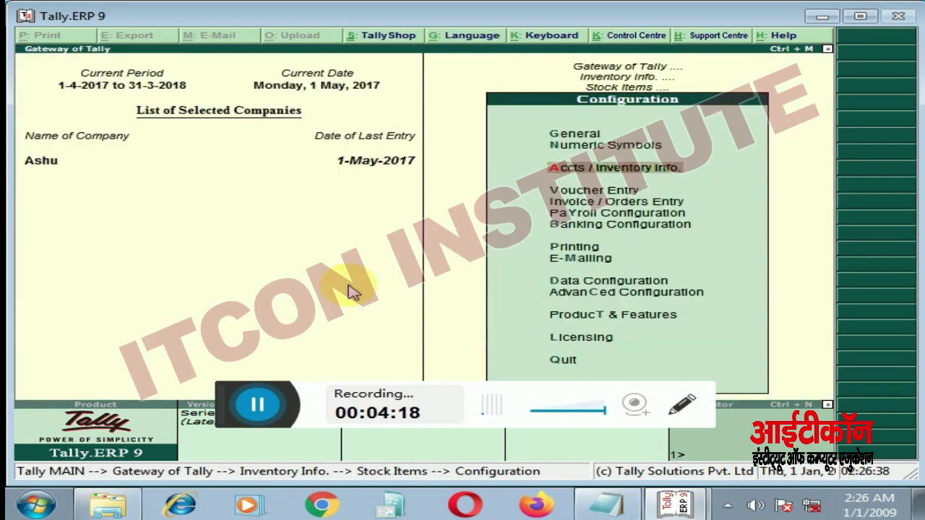
key(Down)
key(Return)
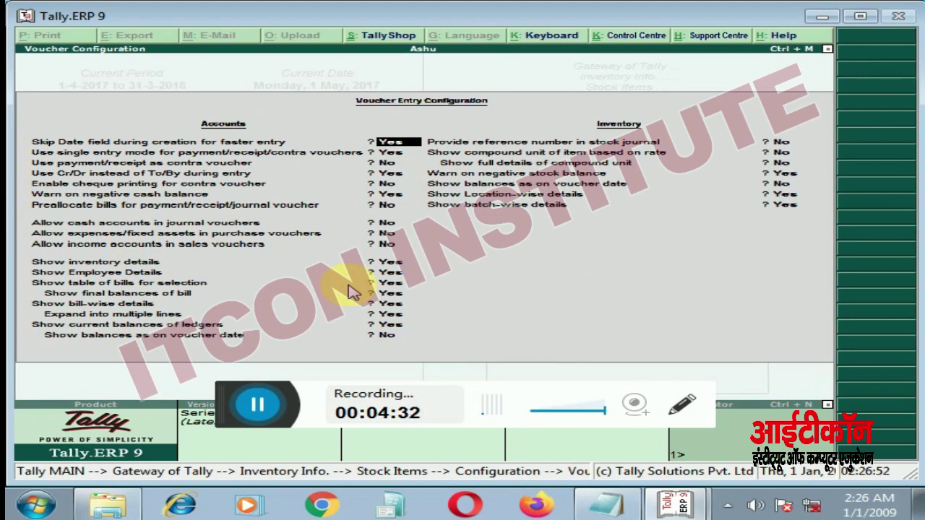
key(Escape)
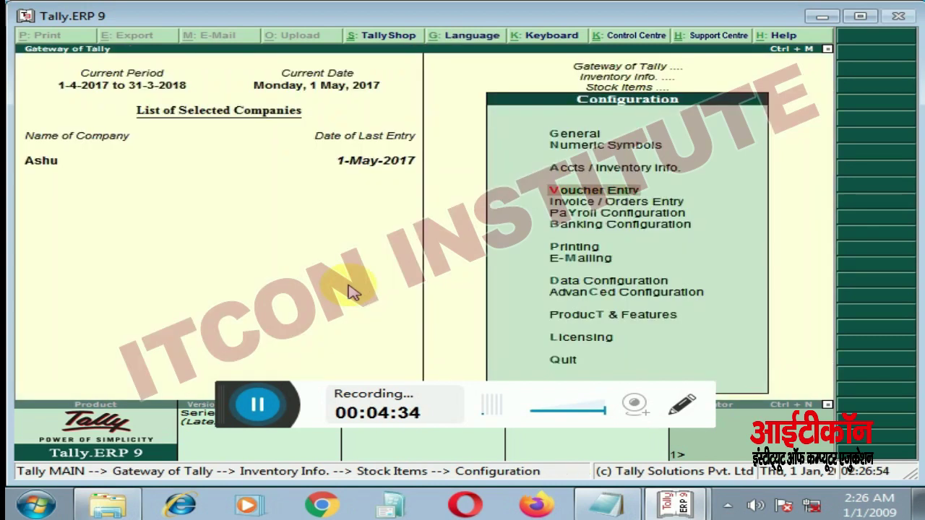
Review the invoice and orders entry configuration and the payroll configuration
key(Down)
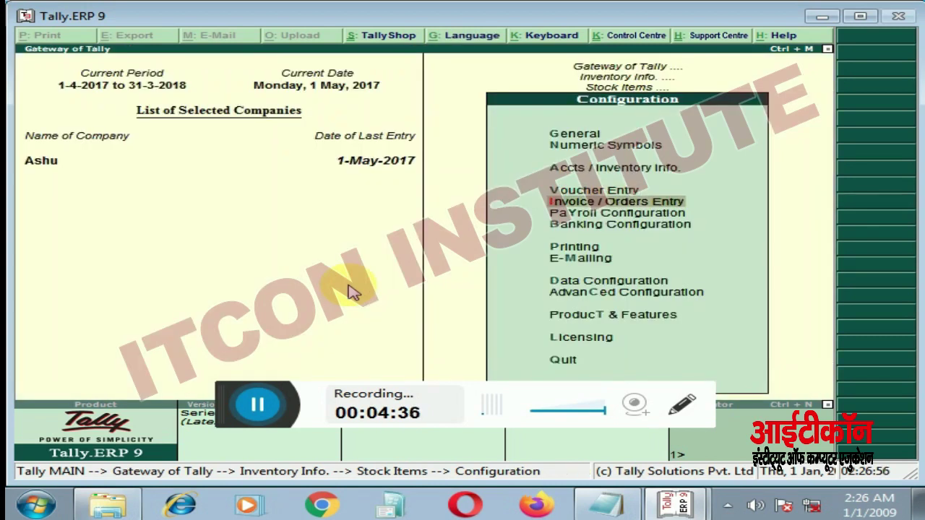
key(Return)
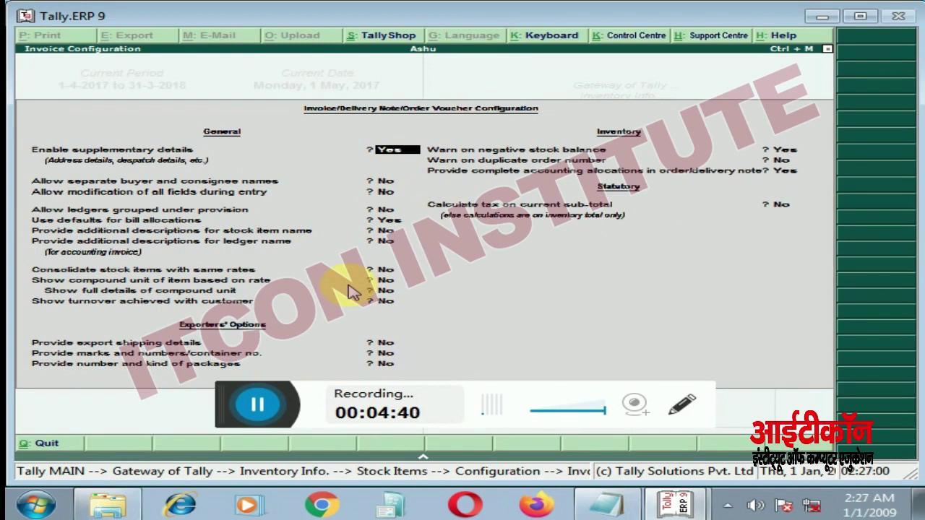
key(Escape)
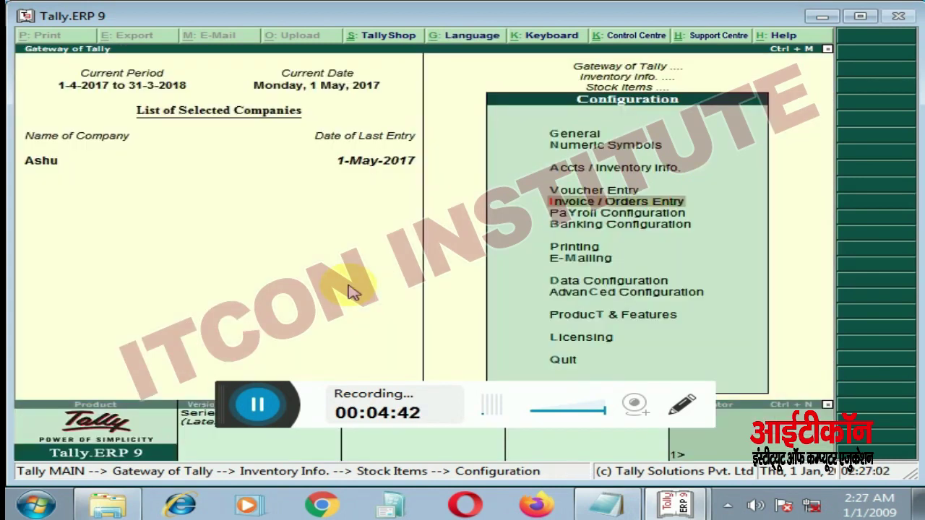
key(Down)
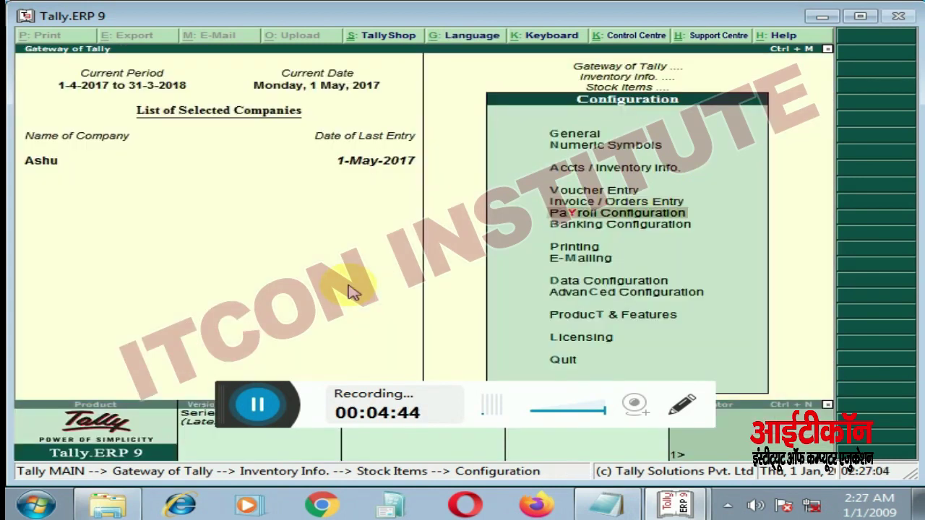
key(Return)
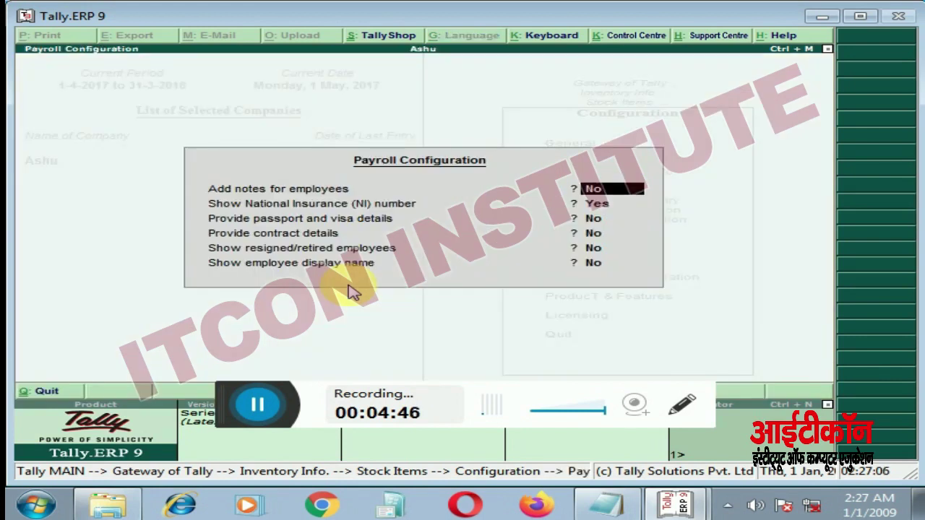
key(Escape)
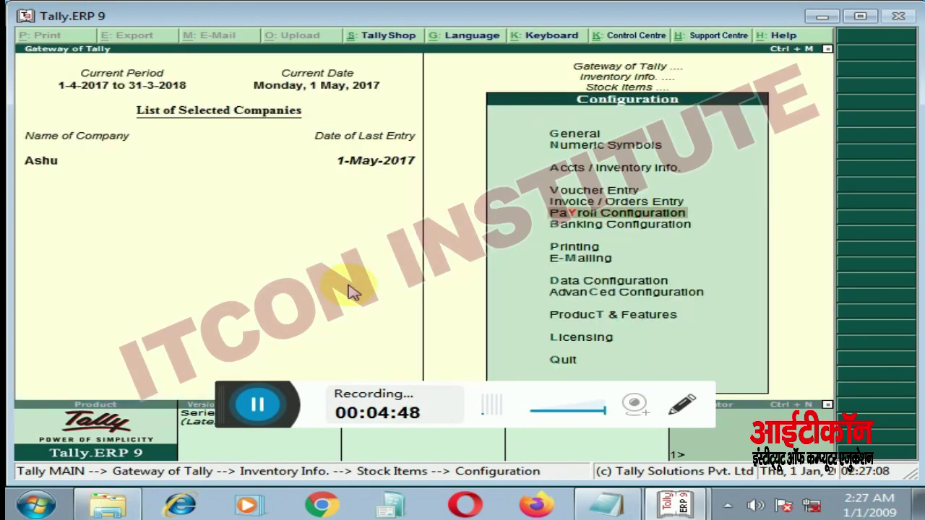
Review the banking configuration, including the file locations for bank statements and payment instructions
key(Down)
key(Return)
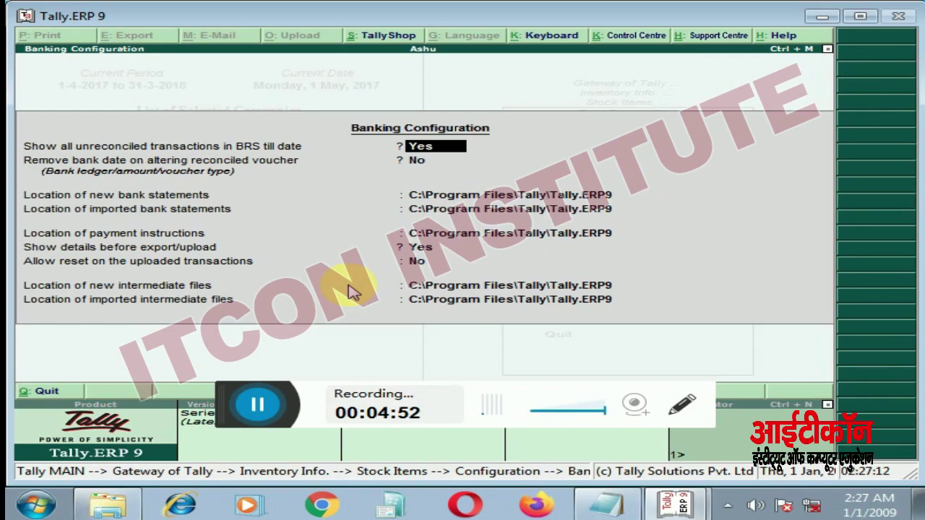
key(Escape)
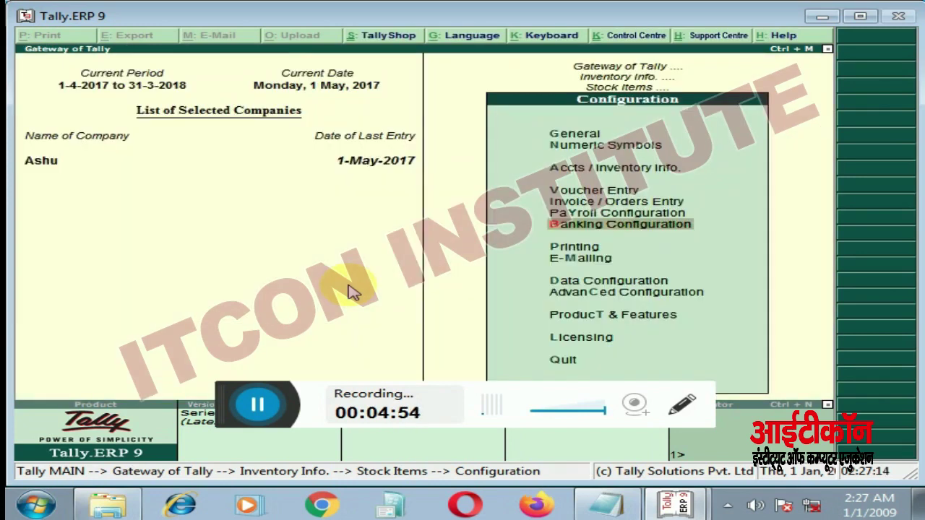
Open the printing configuration and view the document types offered for purchase transactions
key(Down)
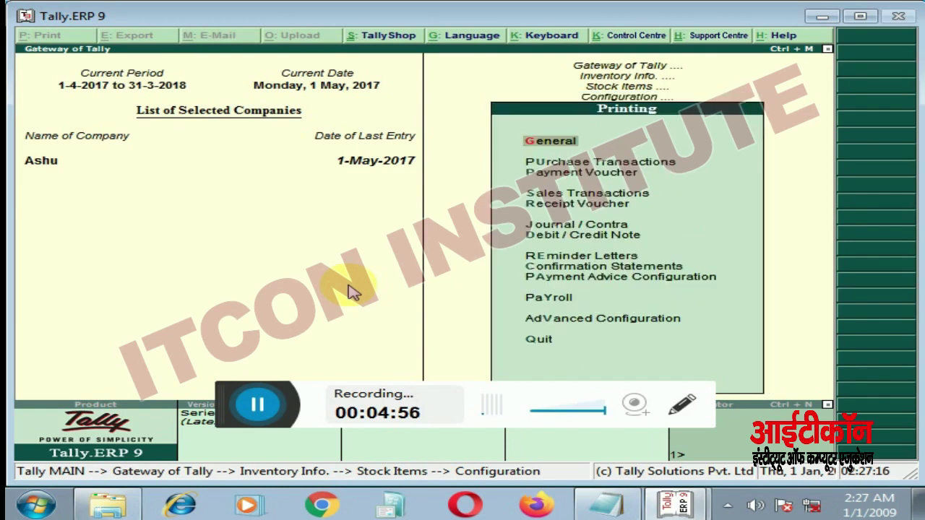
key(Return)
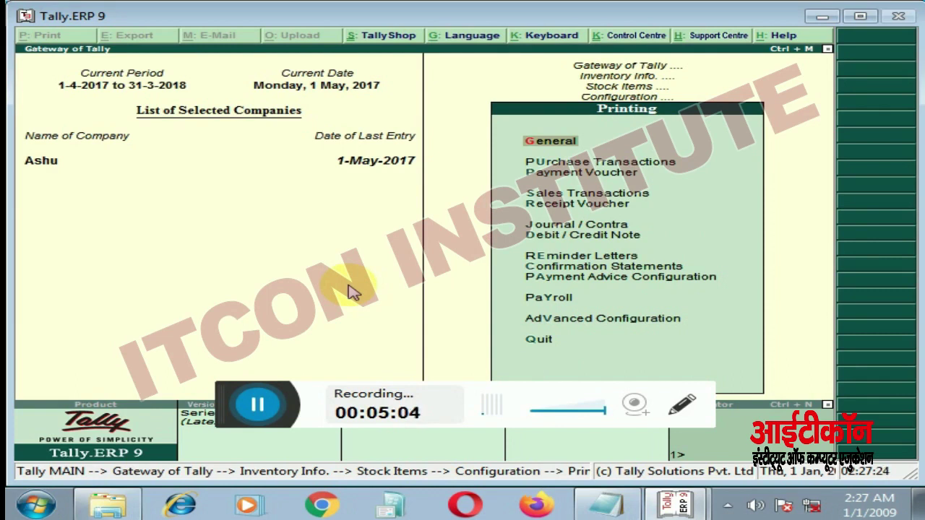
key(Down)
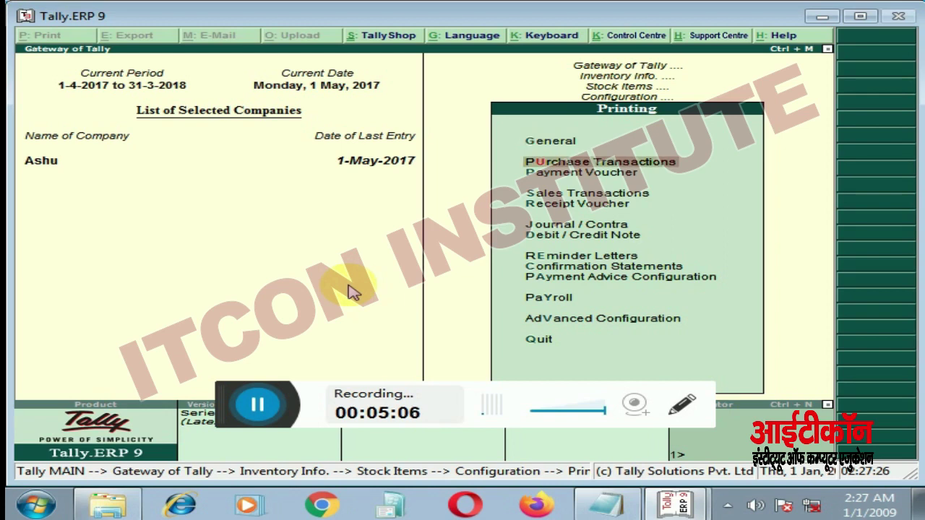
key(Return)
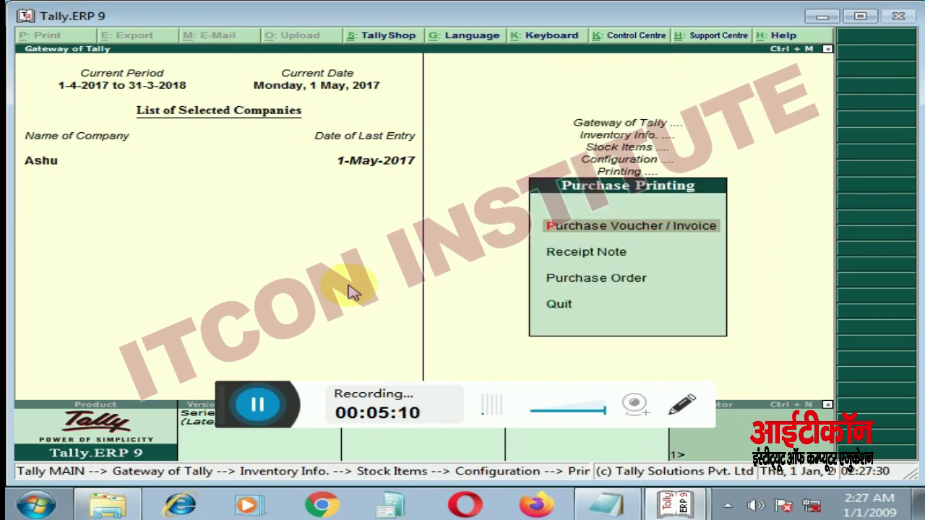
key(Escape)
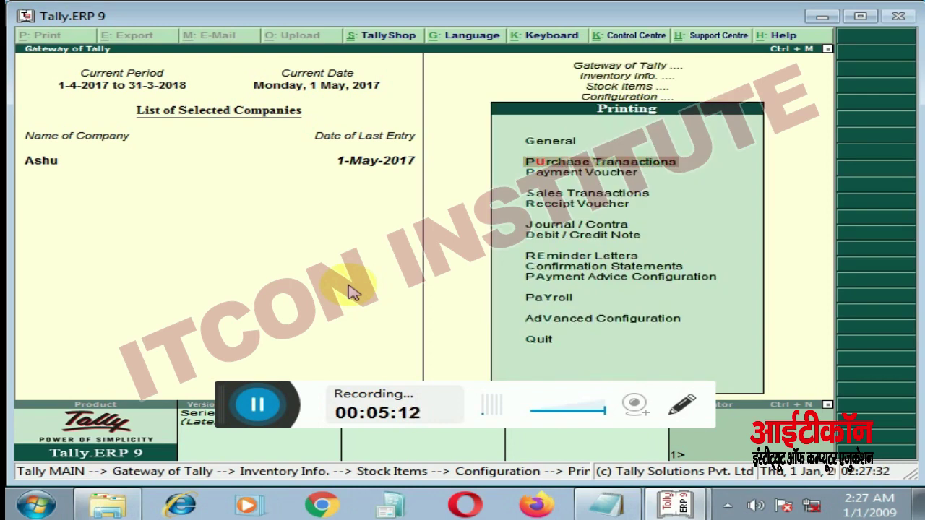
Review the payment voucher printing settings and the document types offered for sales transaction printing
key(Down)
key(Return)
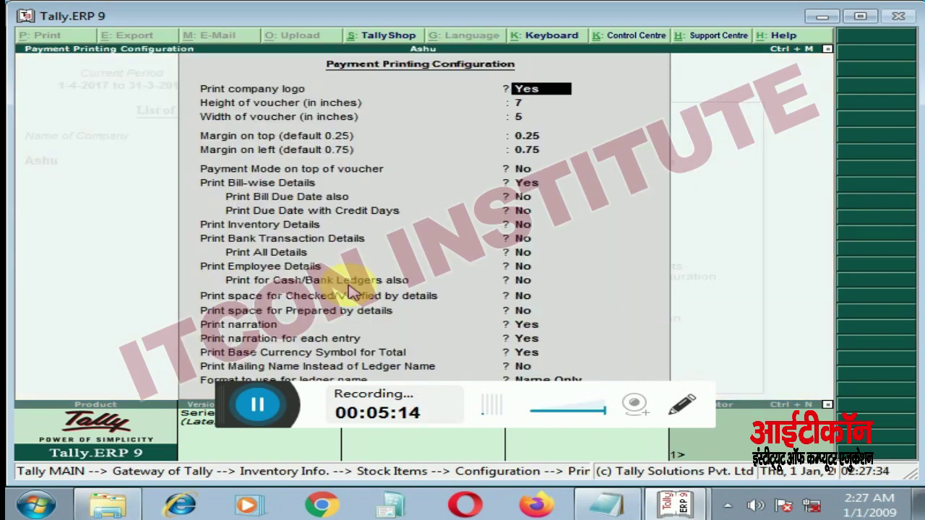
key(Escape)
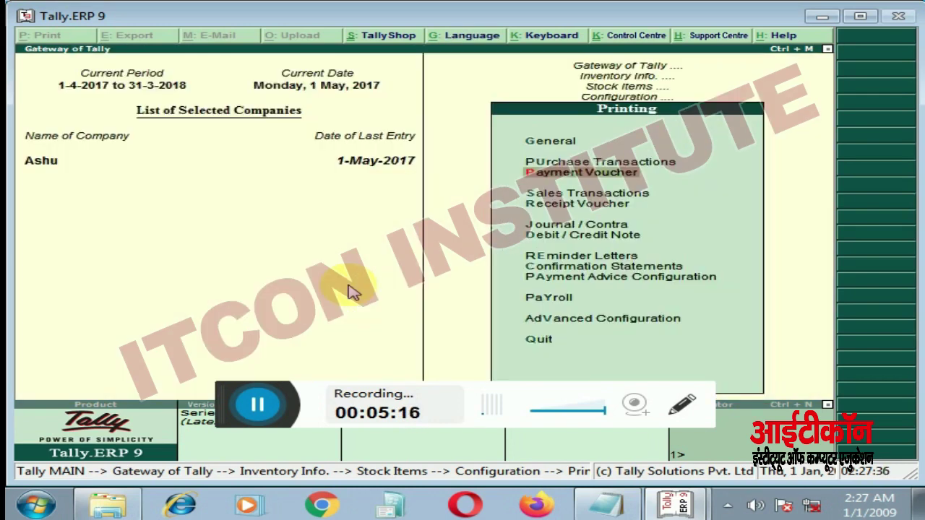
key(Down)
key(Return)
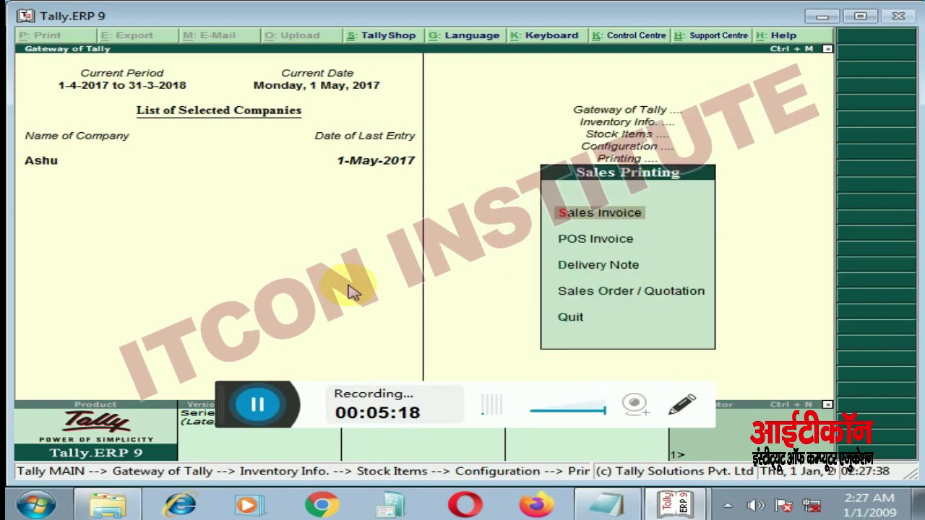
key(Escape)
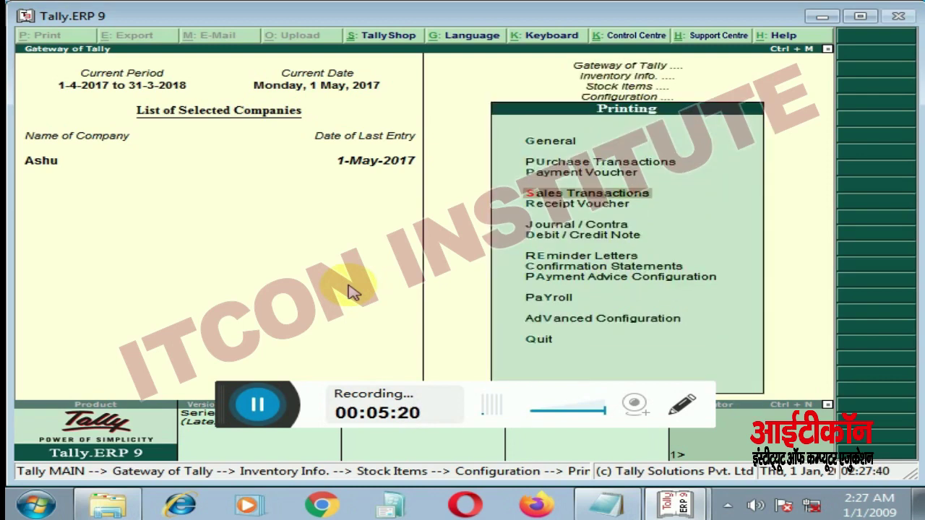
Review the receipt voucher printing settings through the ledger name format options, and leave the printing configuration
key(Down)
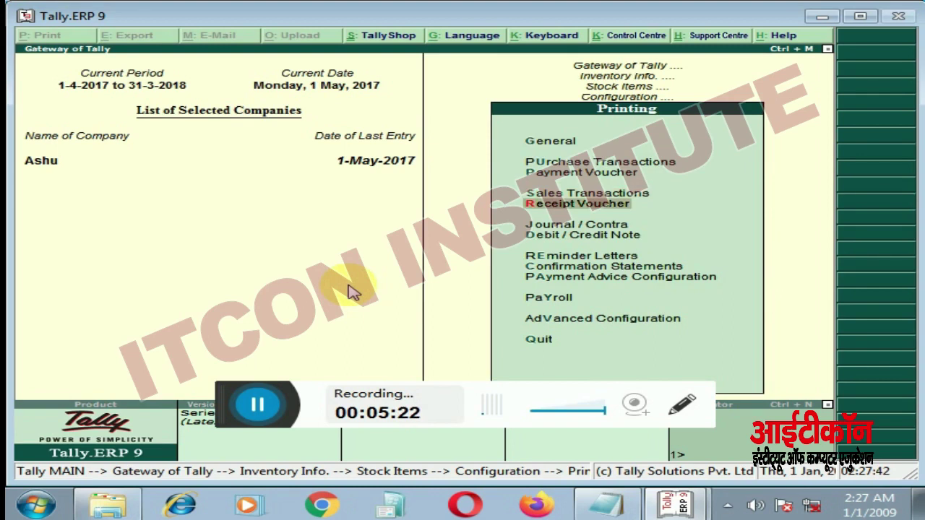
key(Return)
key(Return)
key(Return)
key(Return)
key(Return)
key(Return)
key(Return)
key(Return)
key(Return)
key(Return)
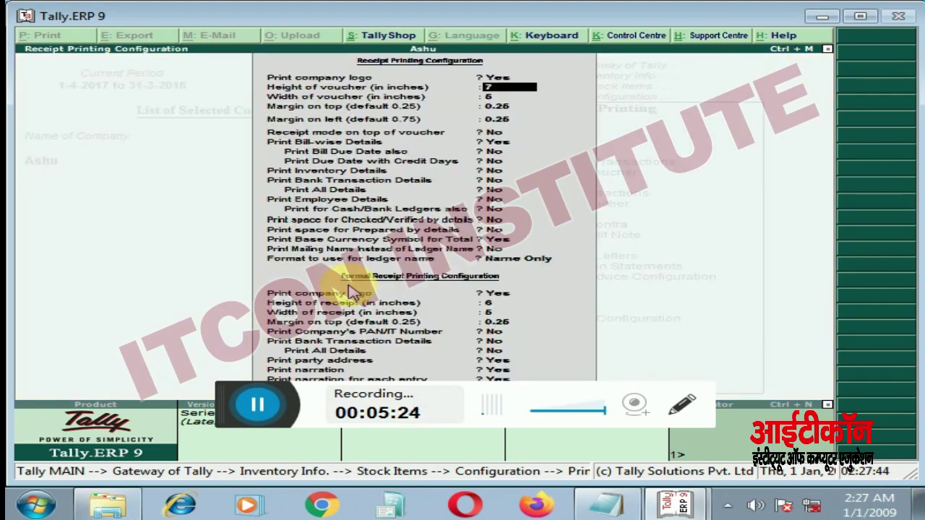
key(Return)
key(Return)
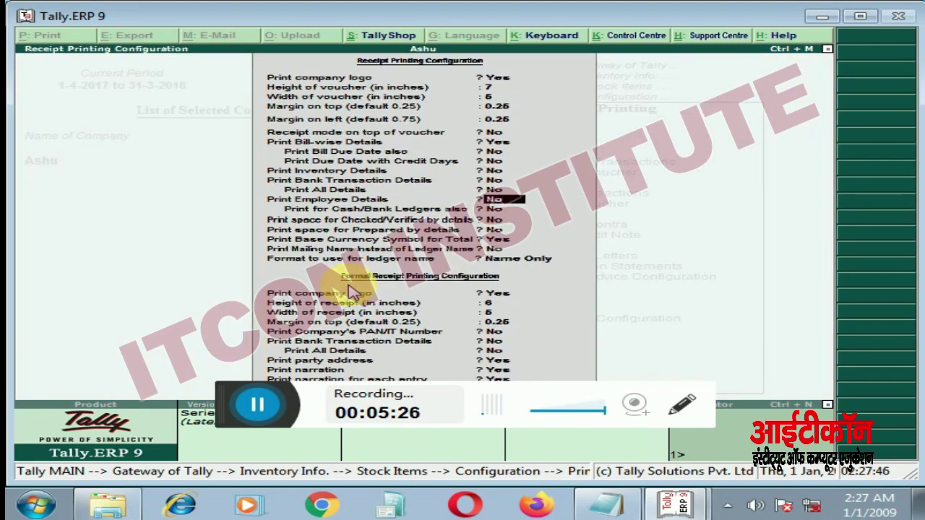
key(Return)
key(Return)
key(Return)
key(Return)
key(Return)
key(Return)
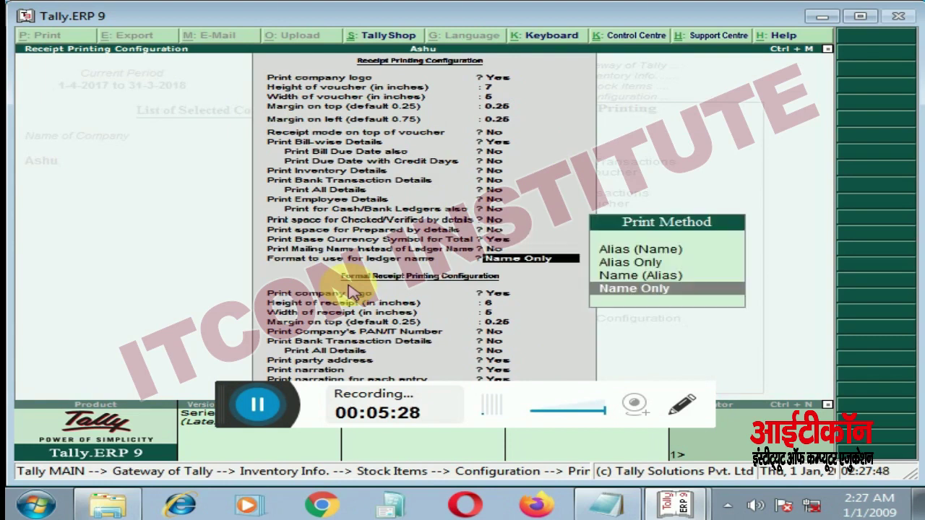
key(Escape)
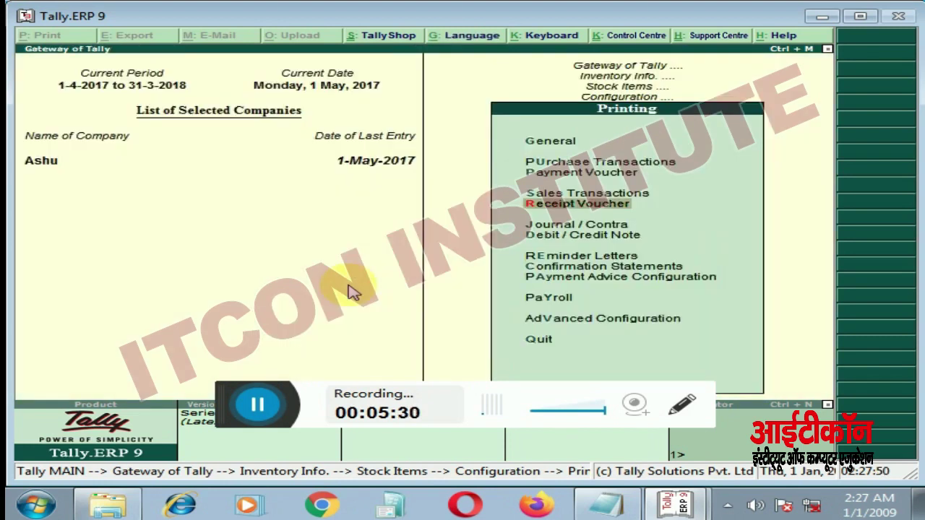
key(Escape)
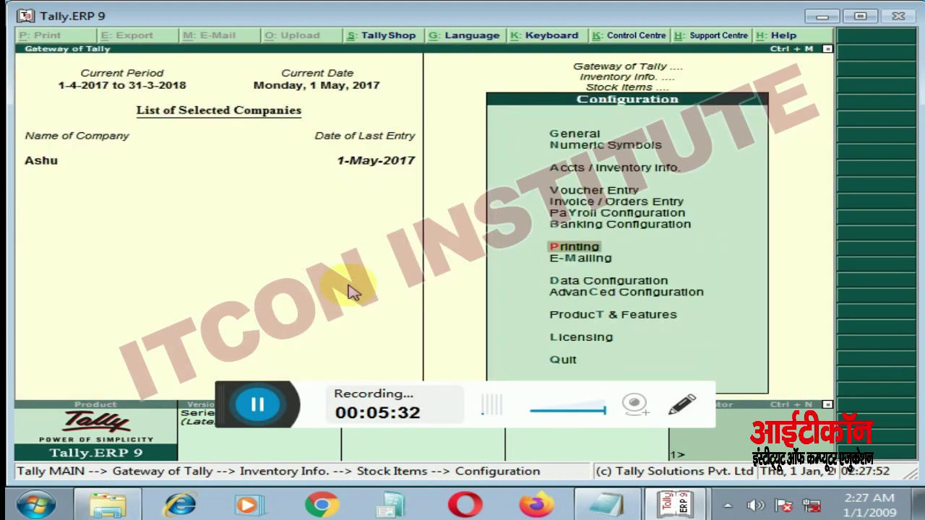
Review the e-mail configuration with User Defined as the mail server, and leave it without saving
key(Down)
key(Return)
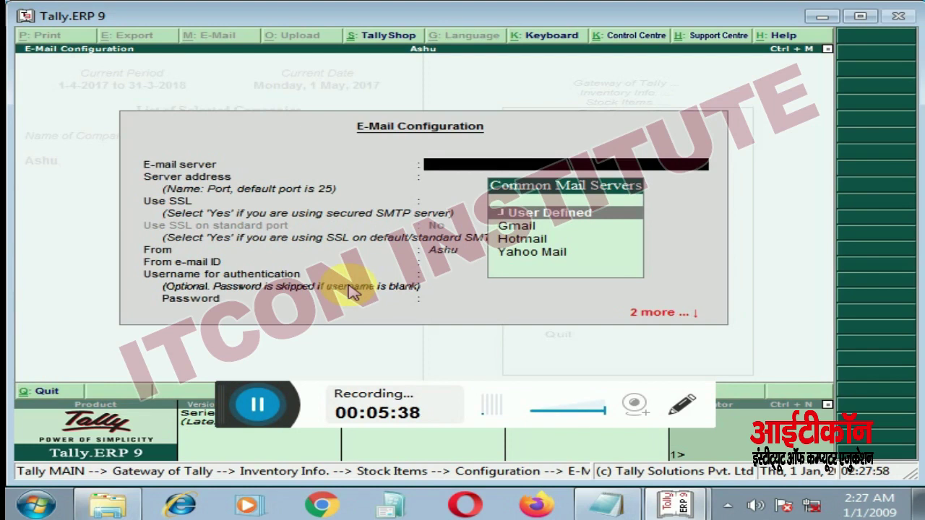
key(Return)
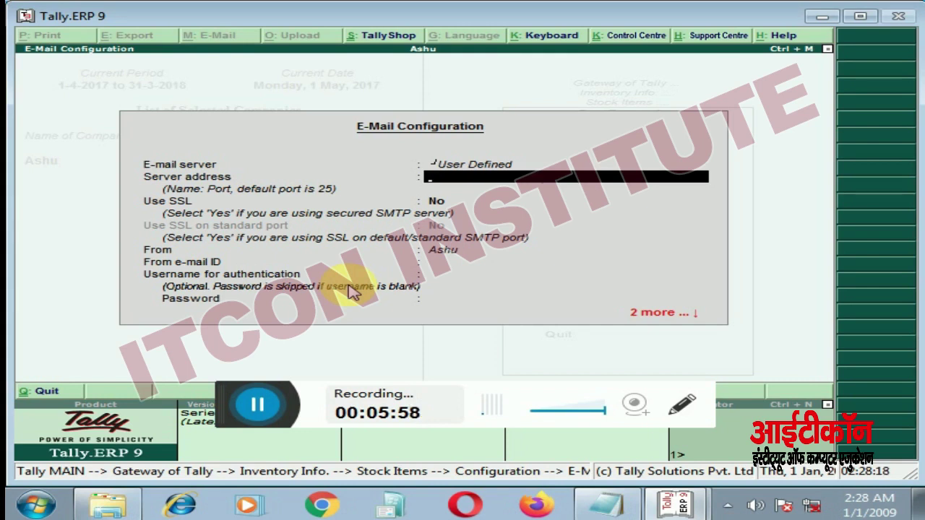
key(Escape)
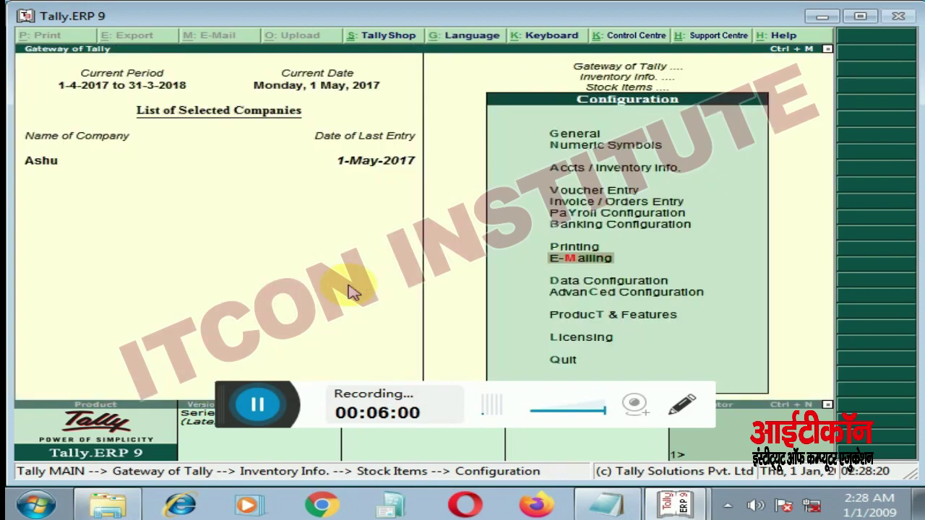
Switch to the Notepad notes, highlight the topic "Data directory & folders configuration", and return to Tally.ERP 9
key(Down)
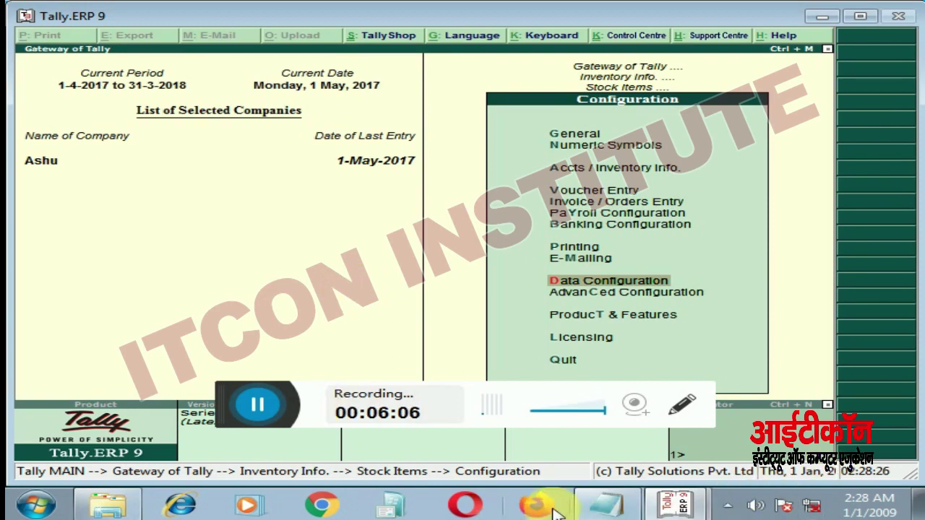
click(622, 510)
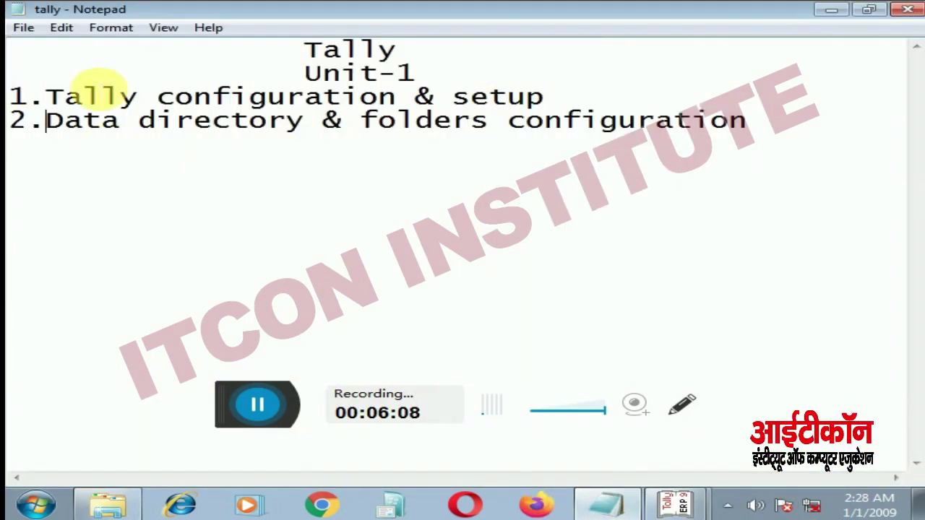
drag(47, 123, 752, 175)
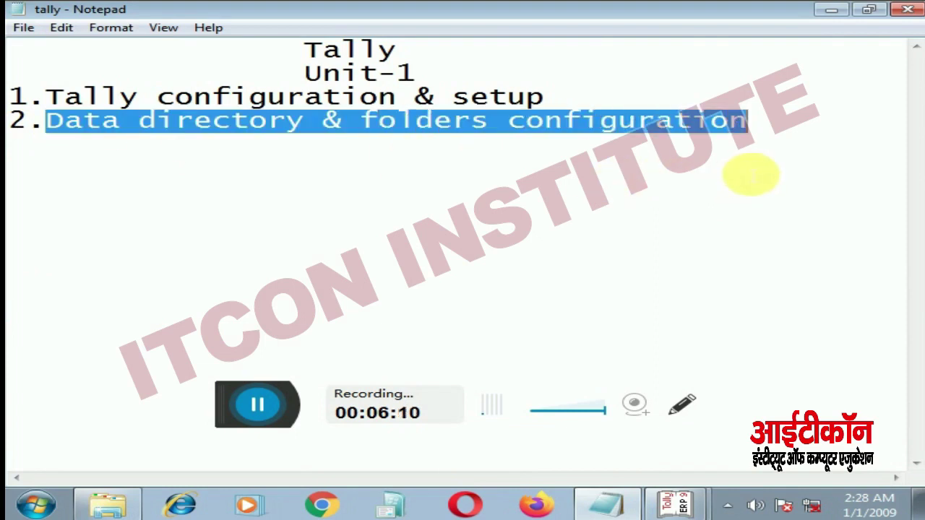
click(831, 10)
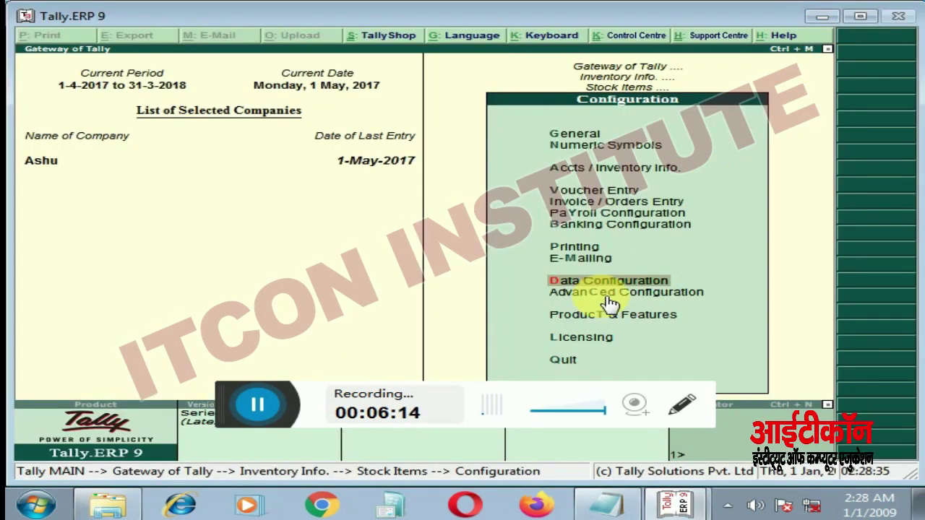
Review the data configuration's data, export, language and configuration file locations and startup options, and accept the form
key(Return)
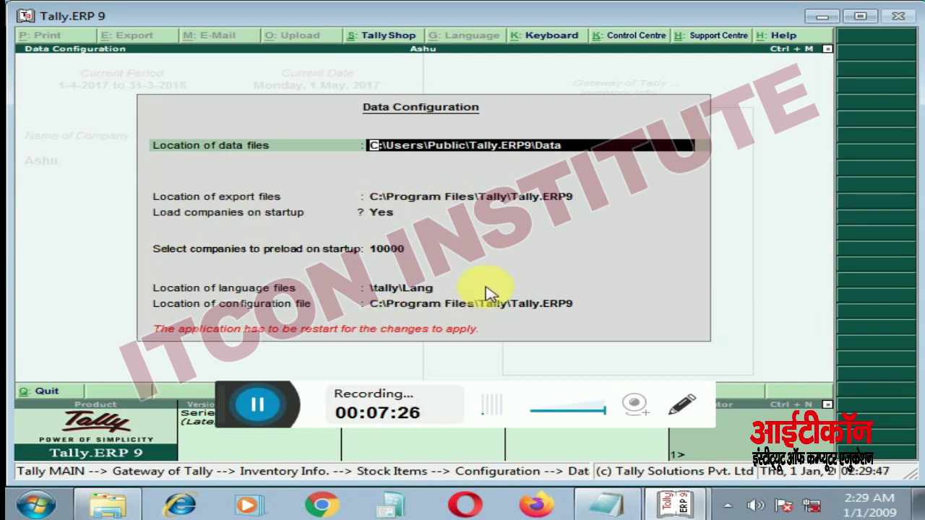
key(Return)
key(Return)
key(Return)
key(Return)
key(Return)
key(Return)
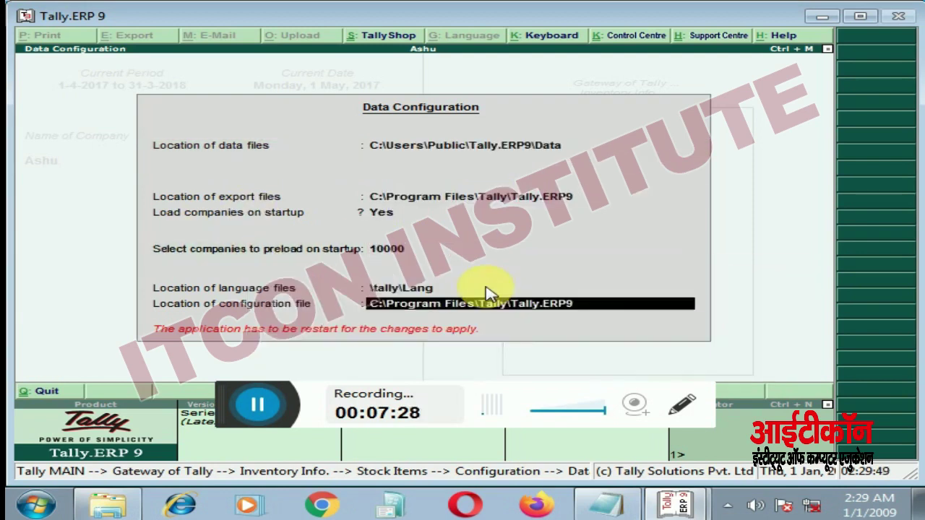
key(Return)
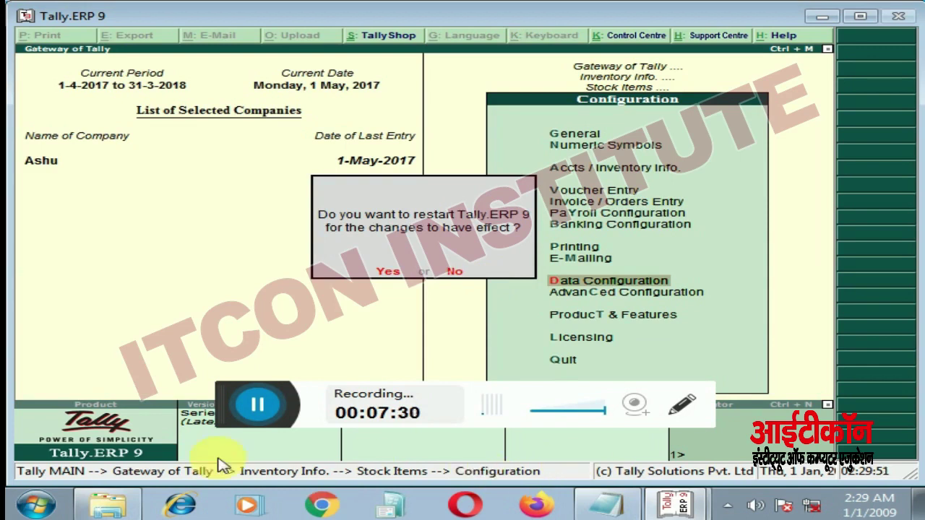
Browse to the data folder C:\Users\Public\Tally.ERP9\Data in Windows Explorer to examine its company folders
key(super)
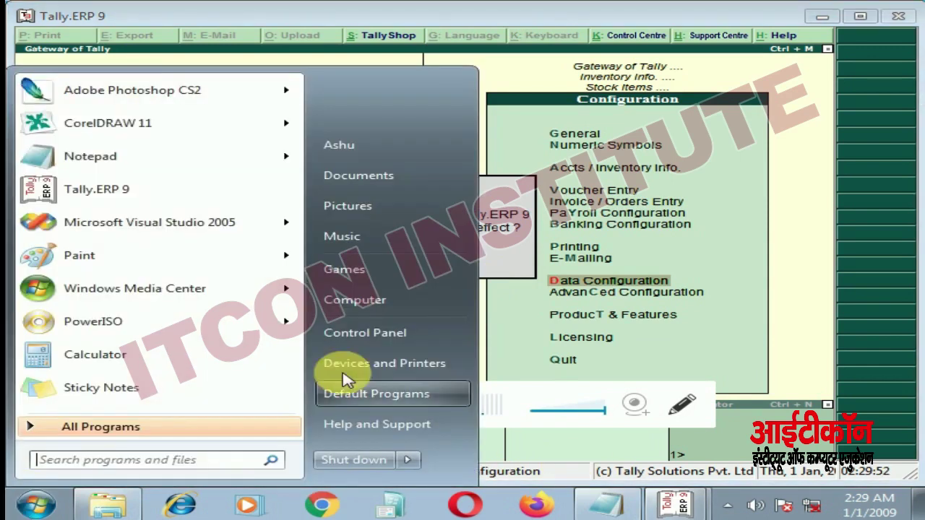
click(370, 302)
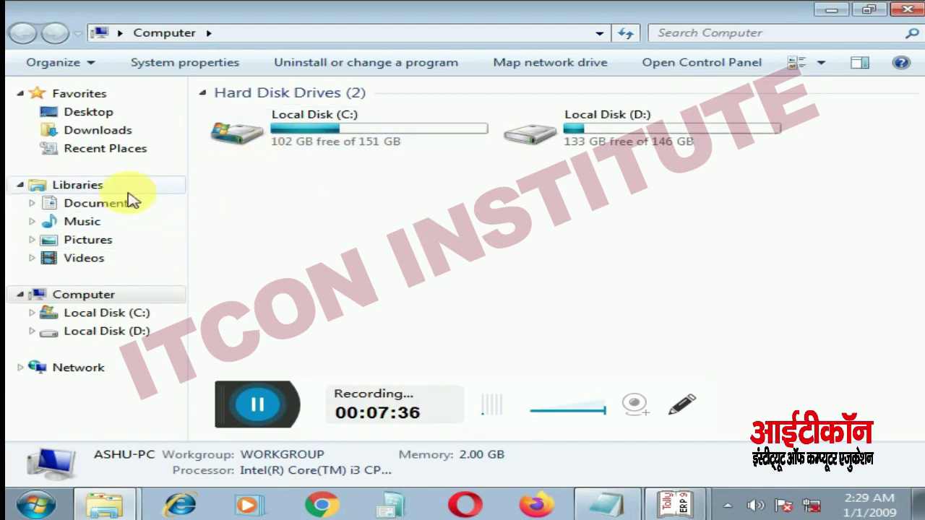
double_click(331, 140)
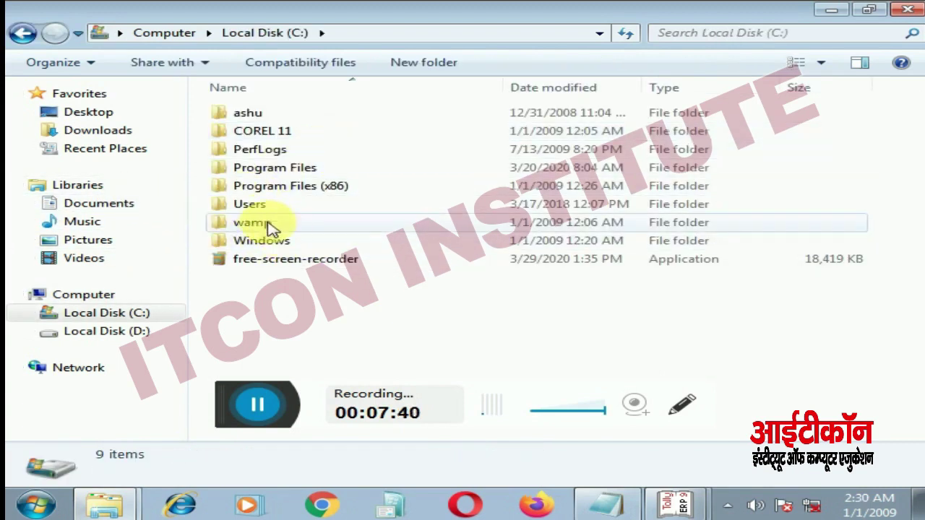
click(266, 210)
double_click(266, 209)
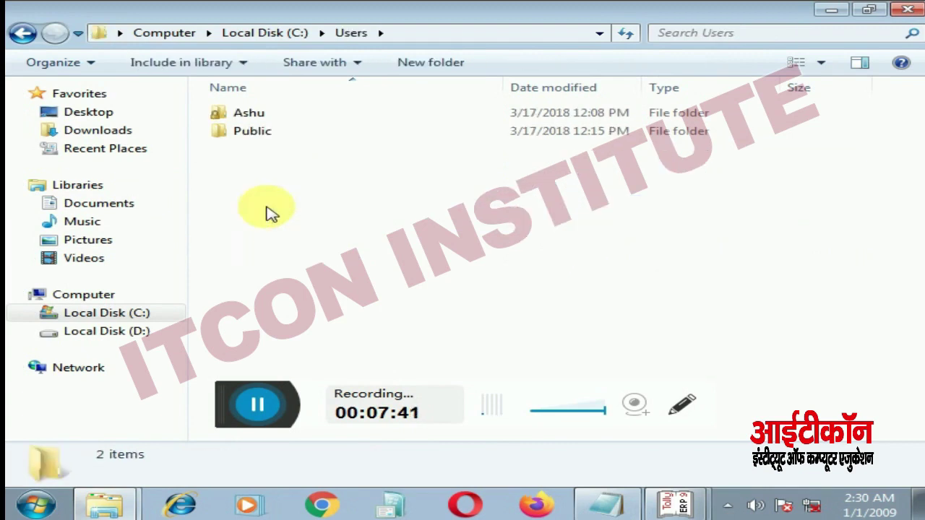
double_click(256, 134)
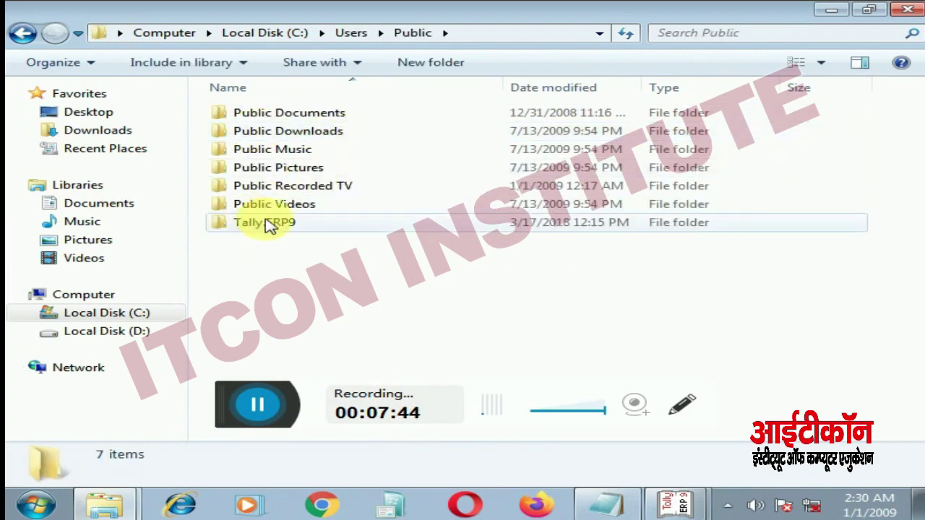
double_click(266, 224)
double_click(263, 113)
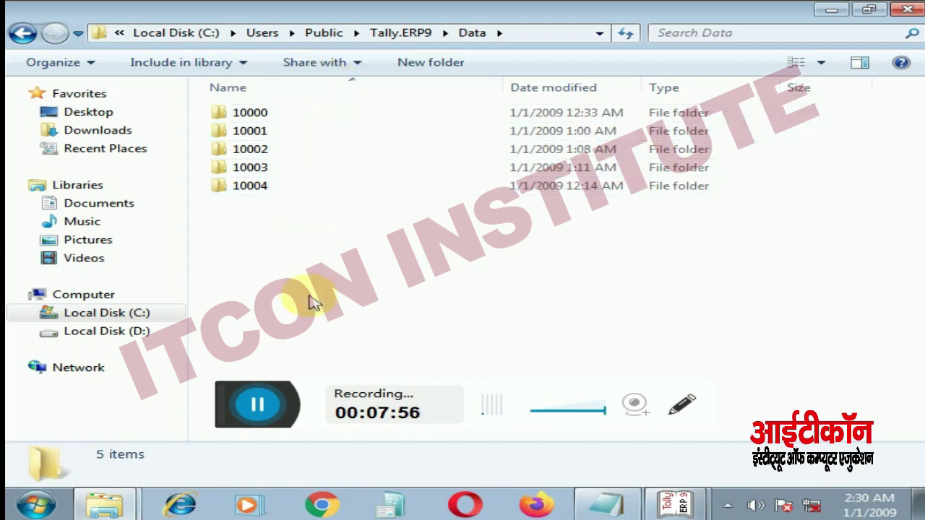
Switch to the Notepad notes and highlight the topics on Tally configuration and on data directory and folders configuration
click(618, 510)
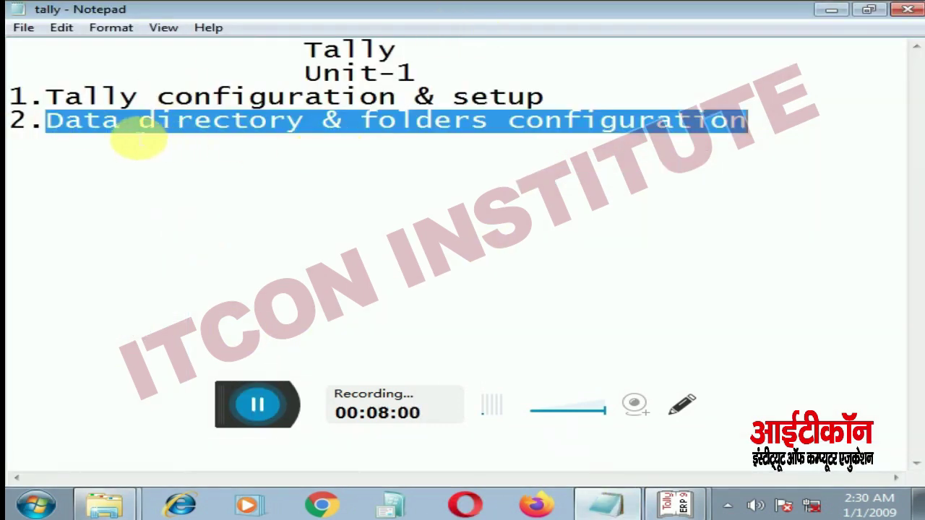
drag(48, 96, 551, 130)
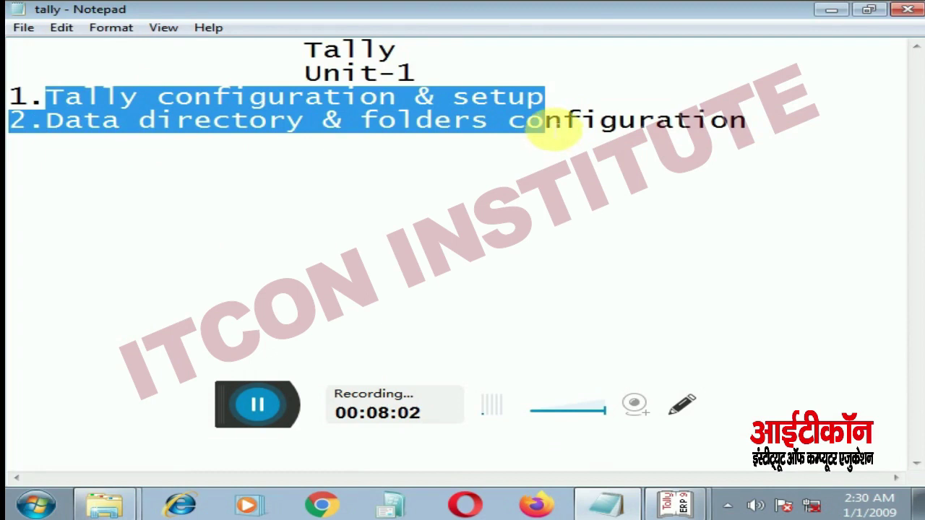
drag(46, 120, 788, 171)
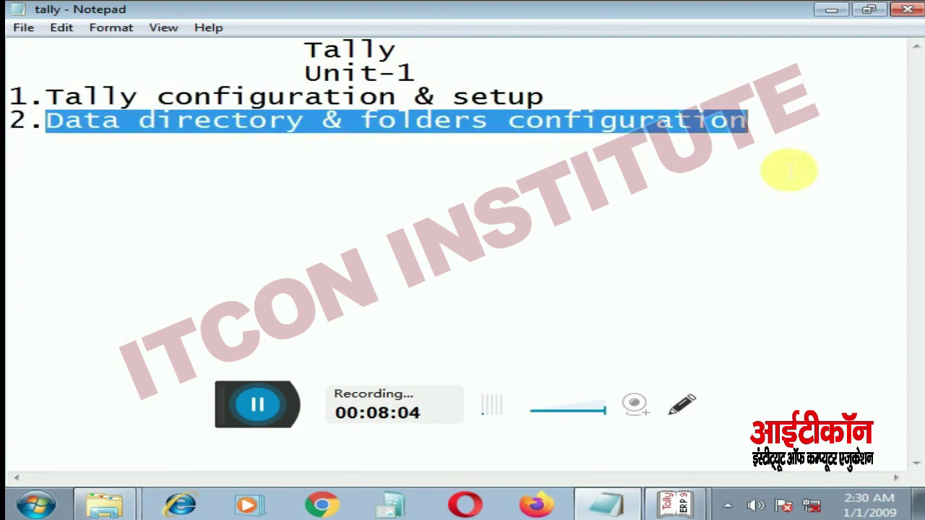